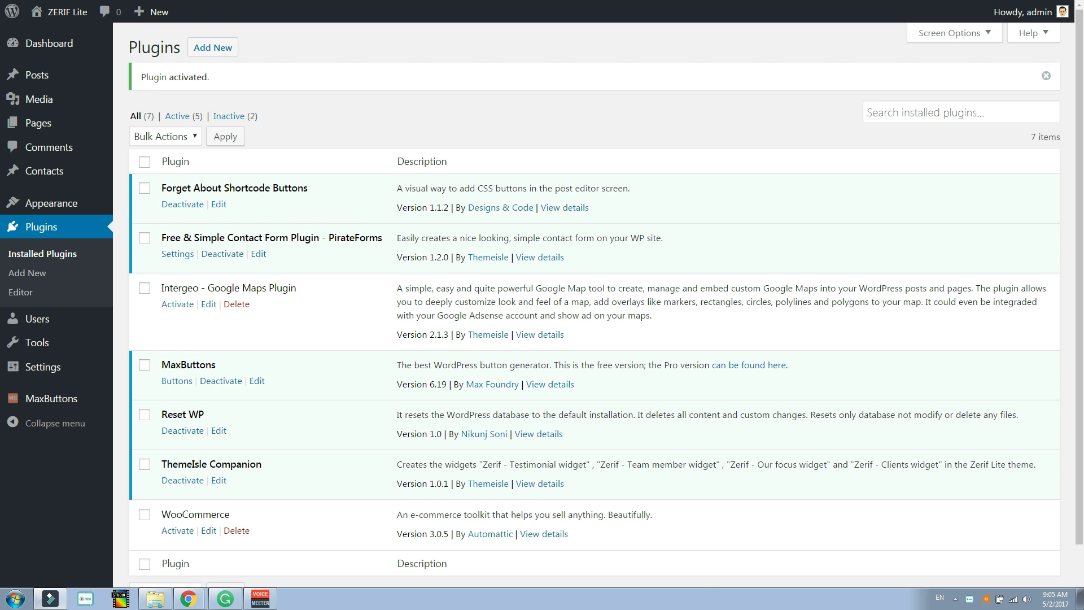
Go to the MaxButtons Overview page, which lists no buttons yet
mouse_move(83, 409)
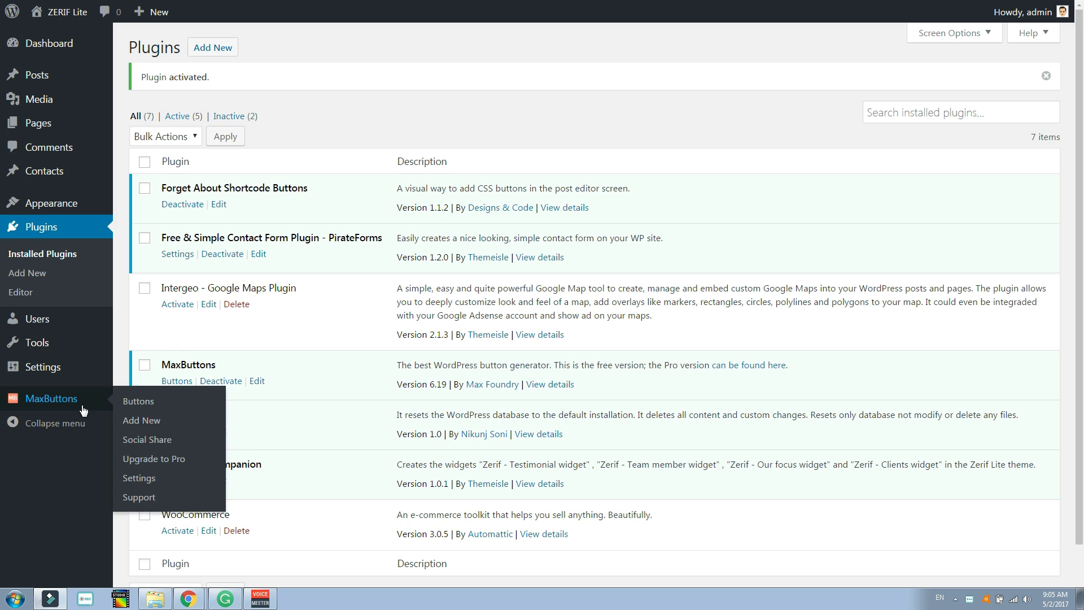
click(73, 401)
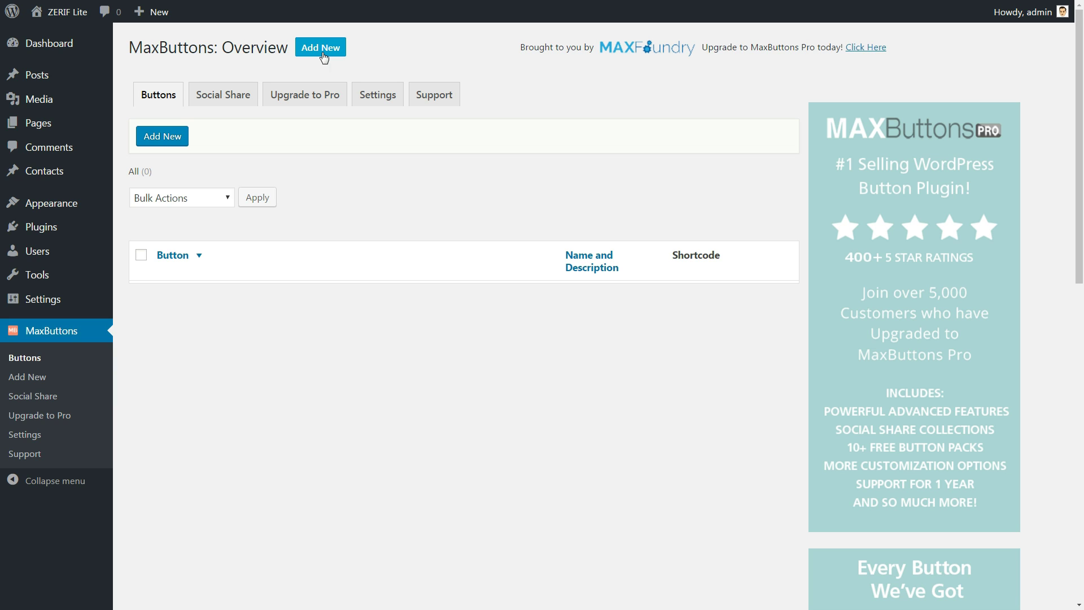
click(171, 142)
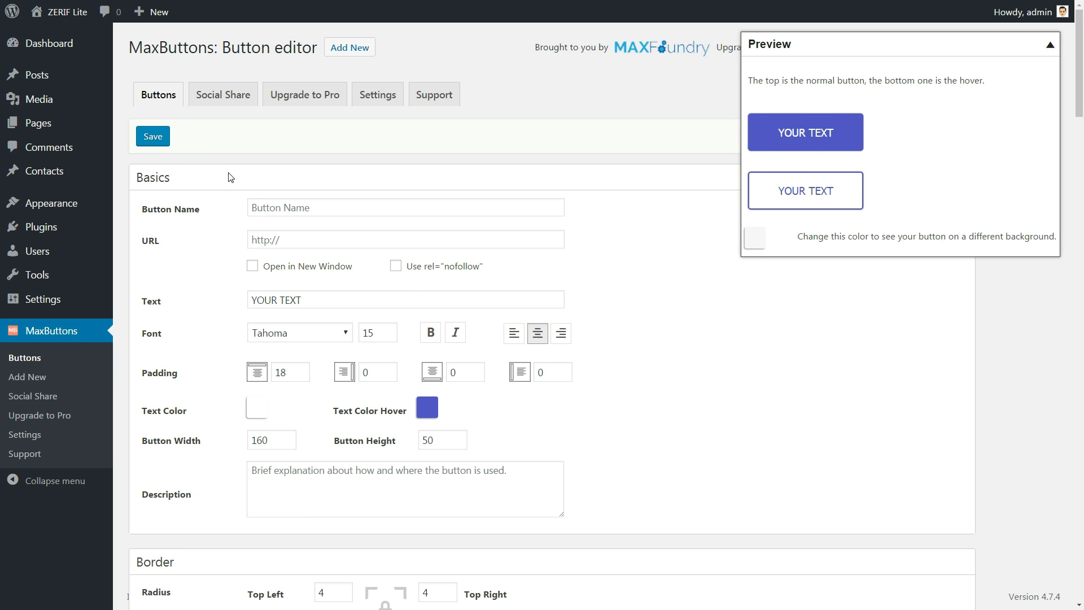
click(266, 210)
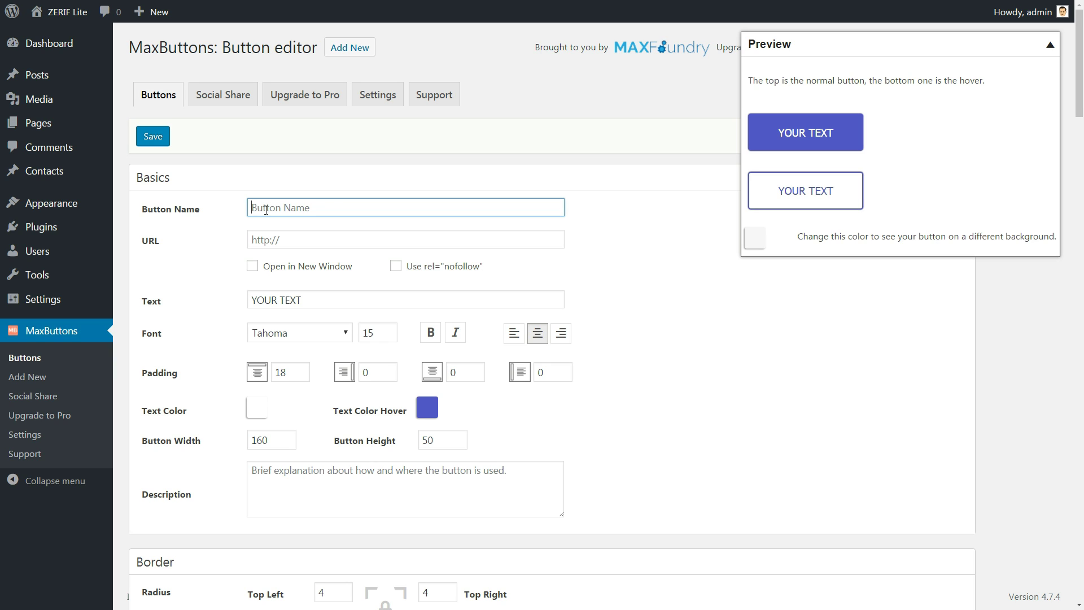
text(myname)
click(288, 239)
text(ht)
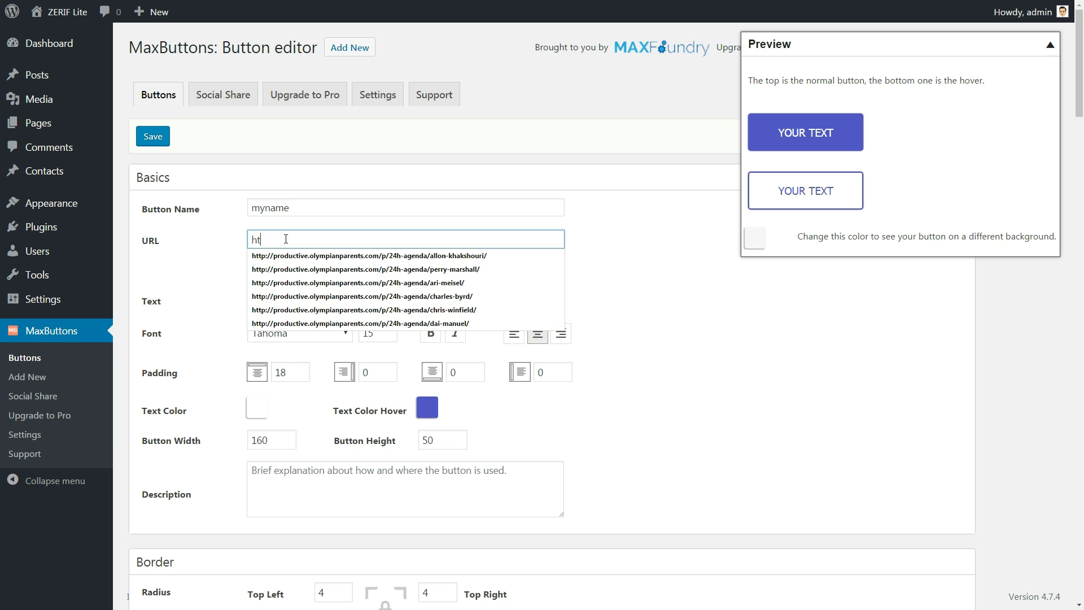
text(tp://www)
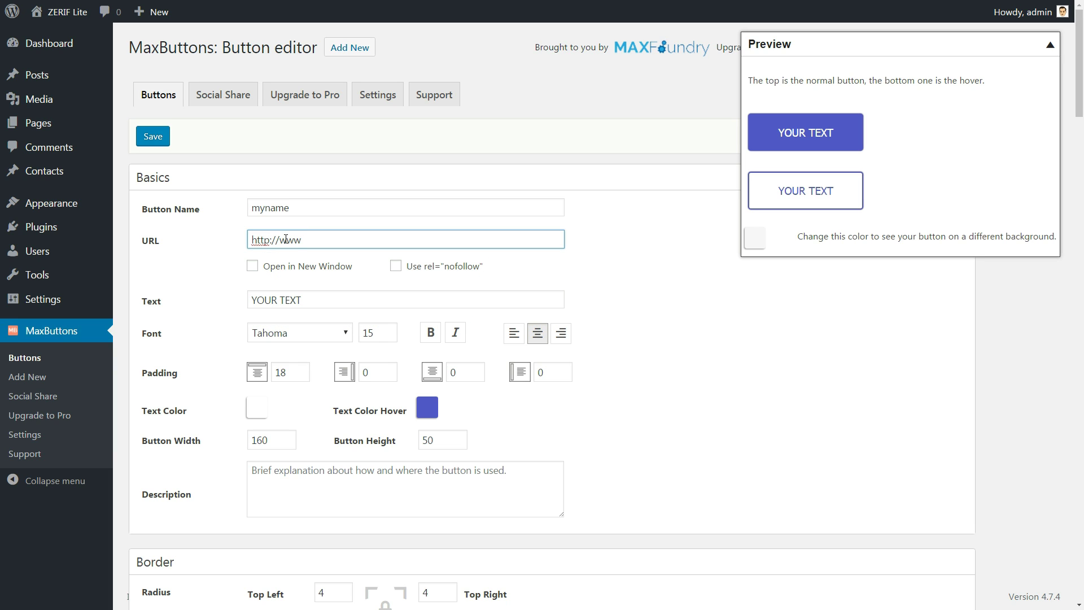
text(.themeisle.com)
Replace the YOUR TEXT label with 'text', leaving new-window and nofollow off
click(252, 266)
click(395, 266)
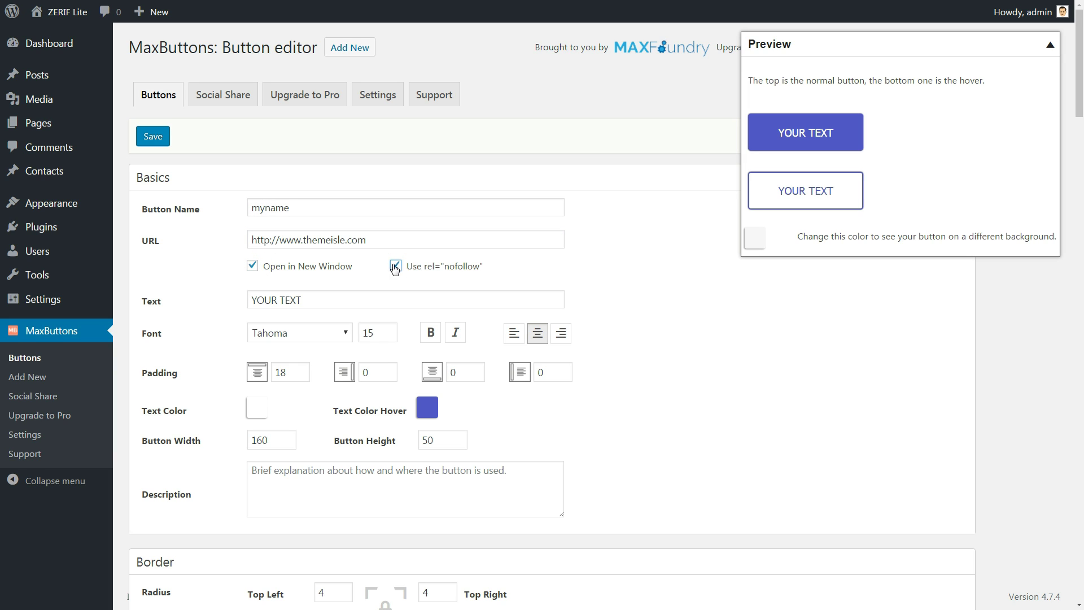
click(395, 266)
click(252, 266)
drag(307, 299, 242, 305)
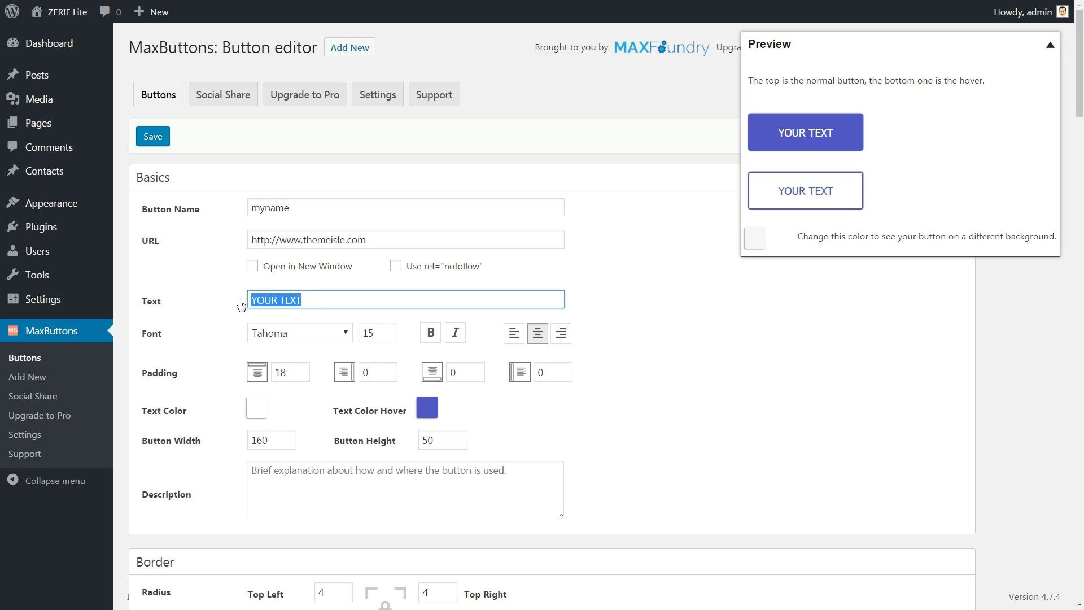
text(text)
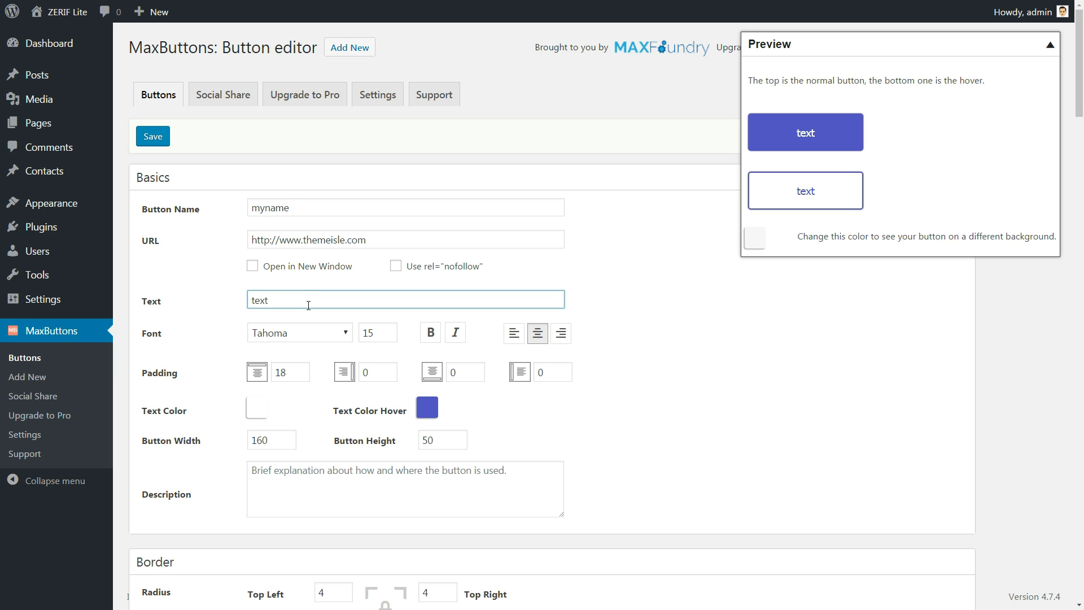
click(610, 342)
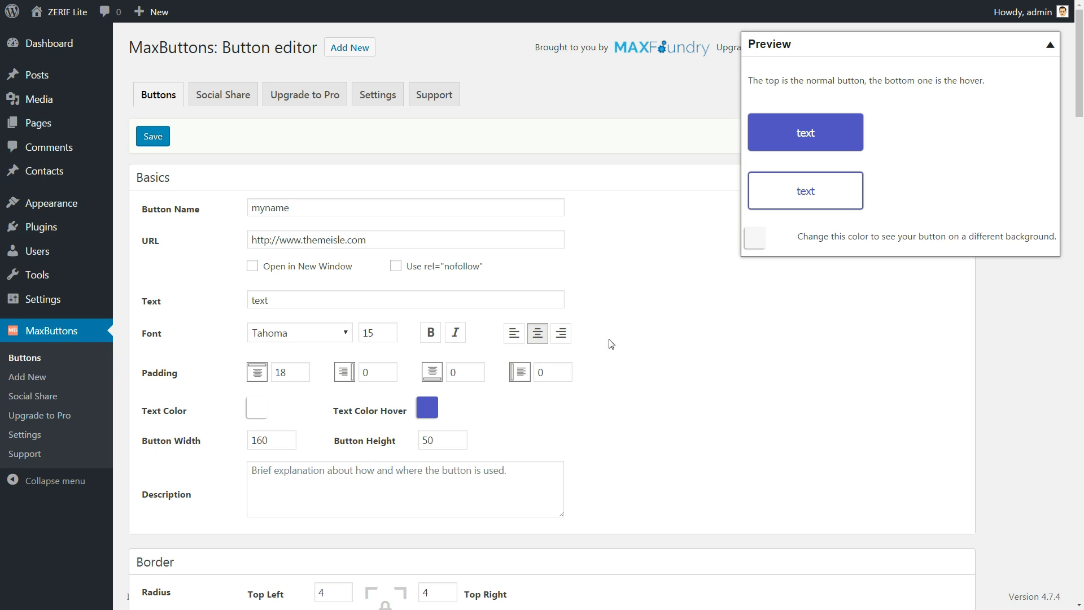
Keep Tahoma as the font and set the hover text colour to teal
click(342, 335)
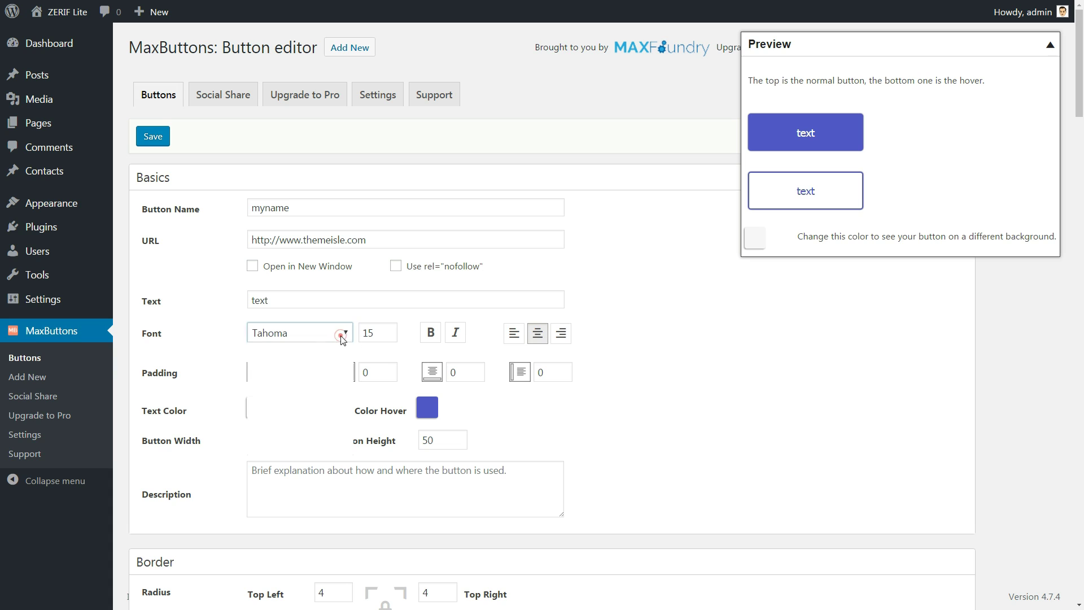
click(343, 336)
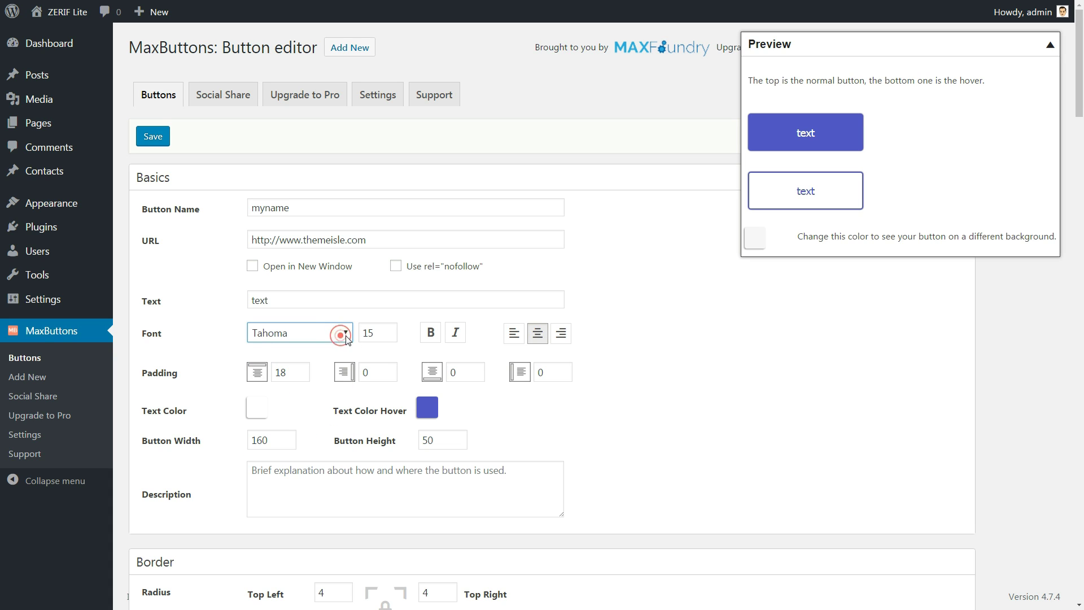
click(432, 406)
click(508, 473)
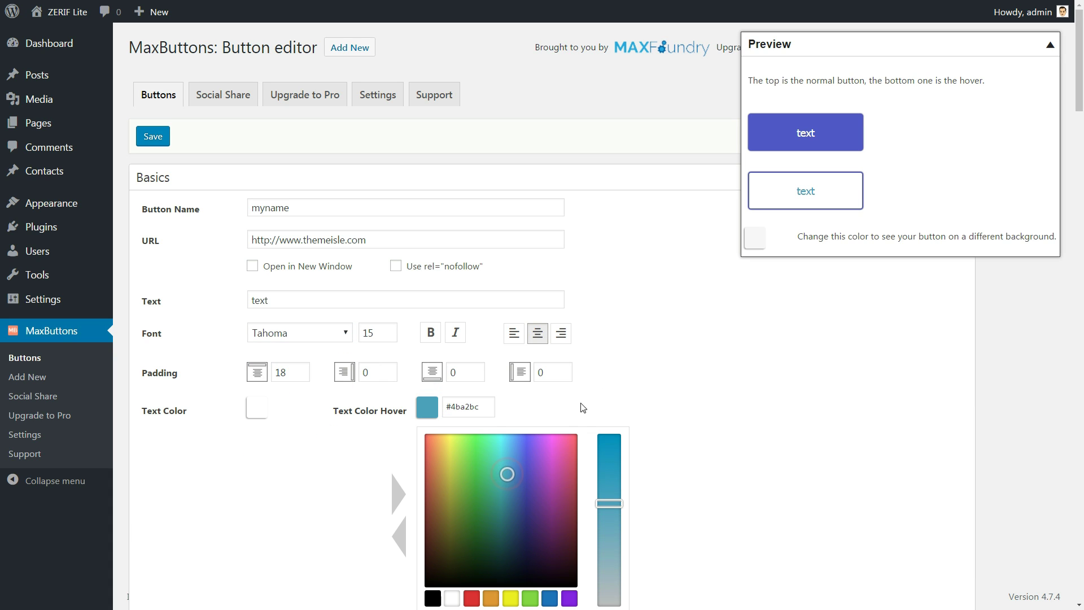
click(615, 385)
Set the button's border colour to pink in the Border section
scroll(618, 388, down, 2)
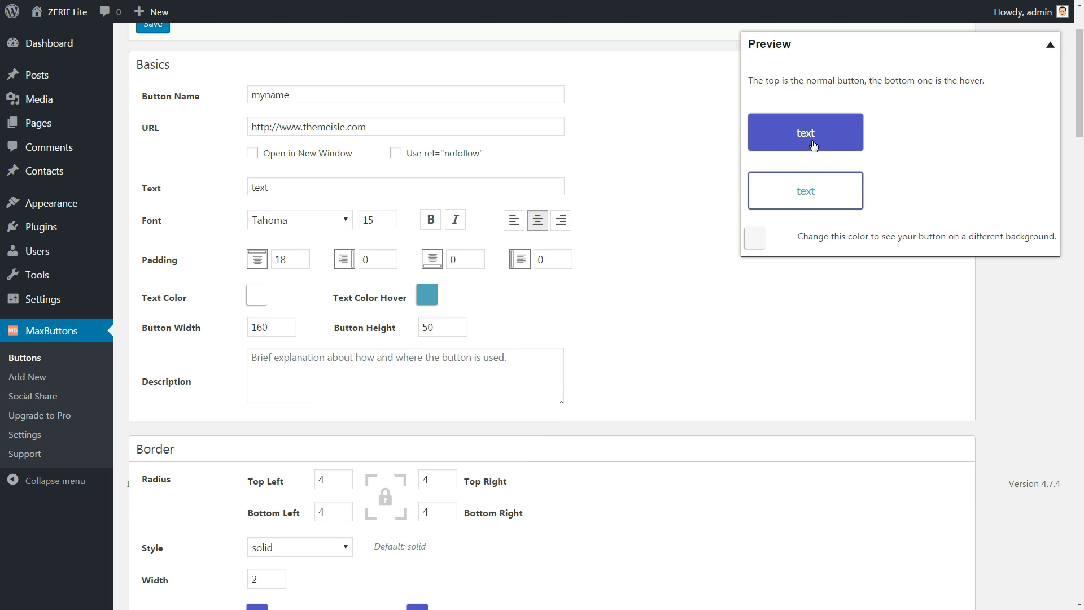
scroll(651, 295, down, 3)
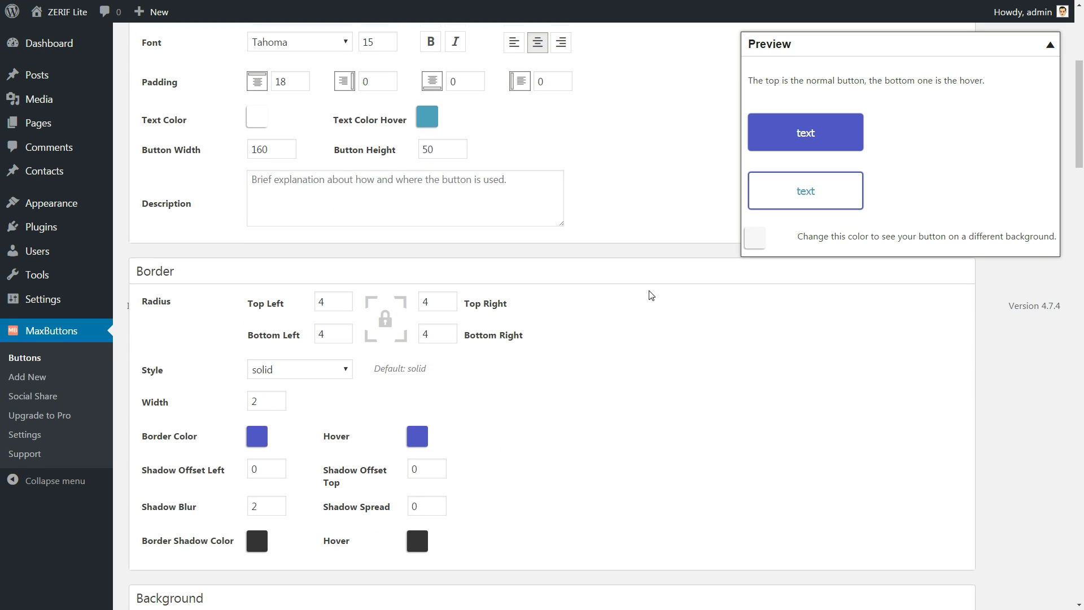
scroll(651, 294, down, 3)
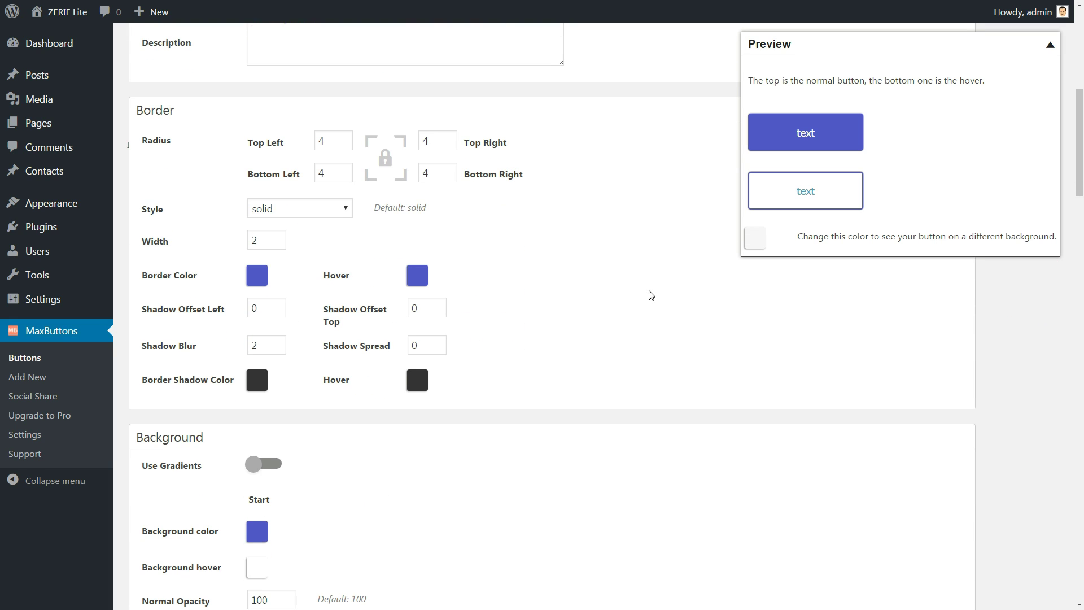
scroll(651, 295, down, 2)
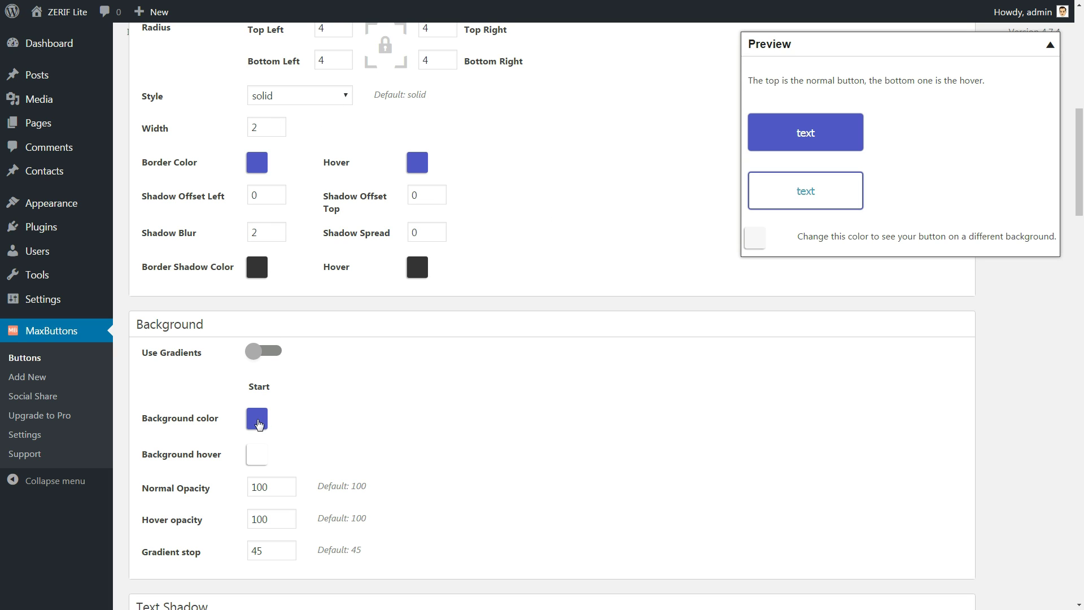
scroll(257, 421, down, 3)
scroll(259, 427, down, 8)
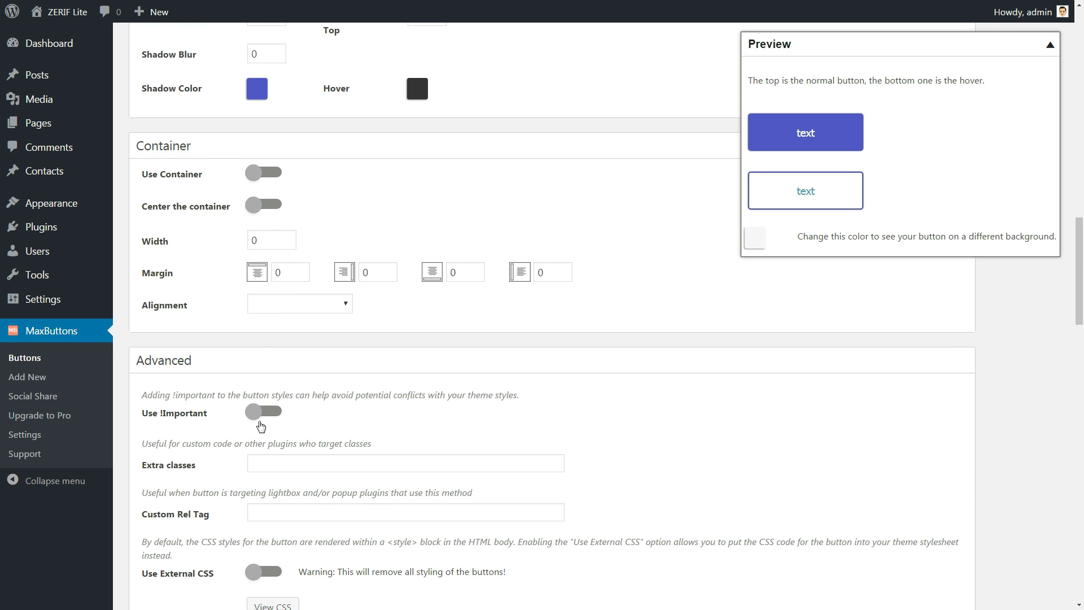
scroll(260, 427, down, 9)
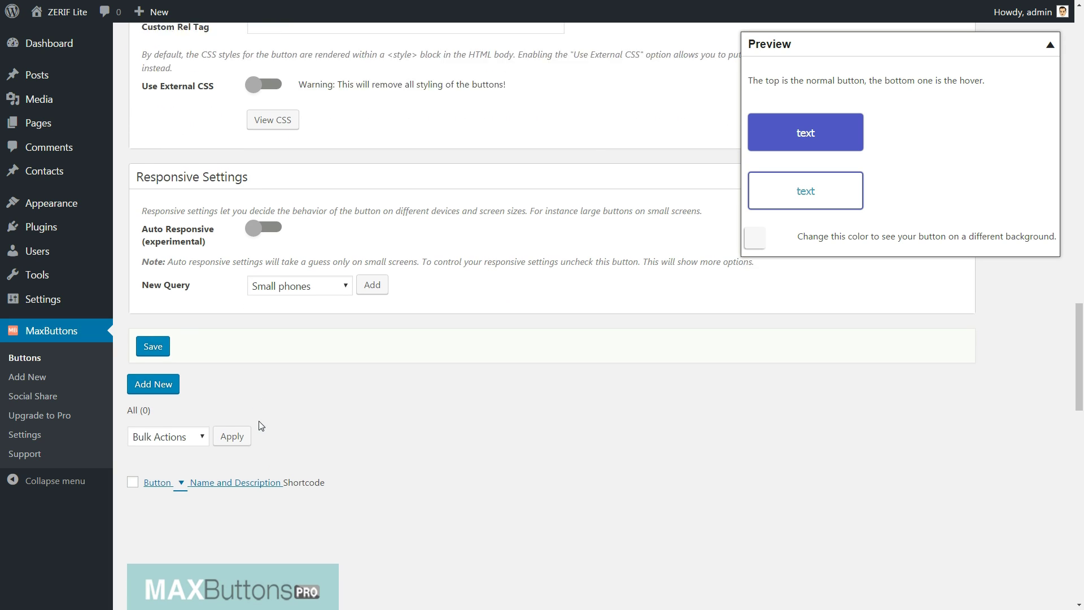
scroll(259, 425, up, 18)
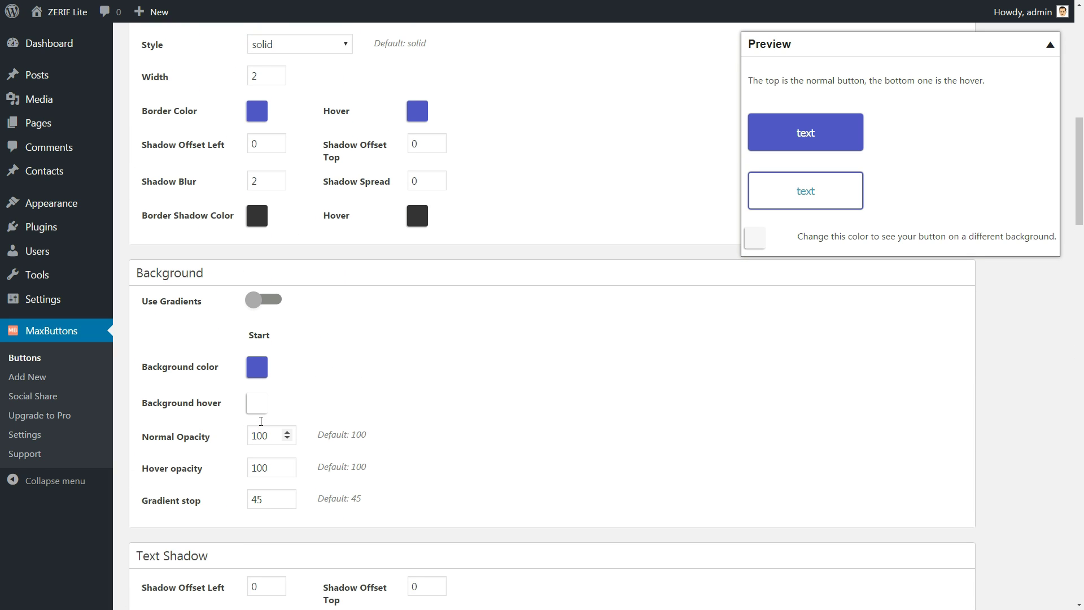
scroll(261, 423, up, 2)
click(255, 220)
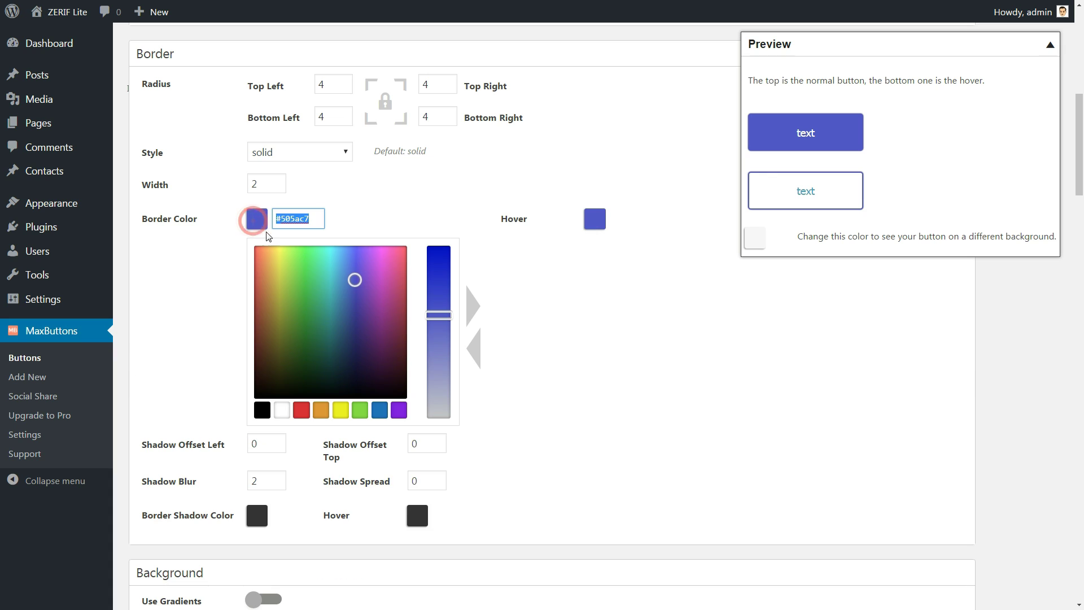
click(391, 272)
Close the border colour picker and save the myname button
click(512, 259)
scroll(512, 259, up, 9)
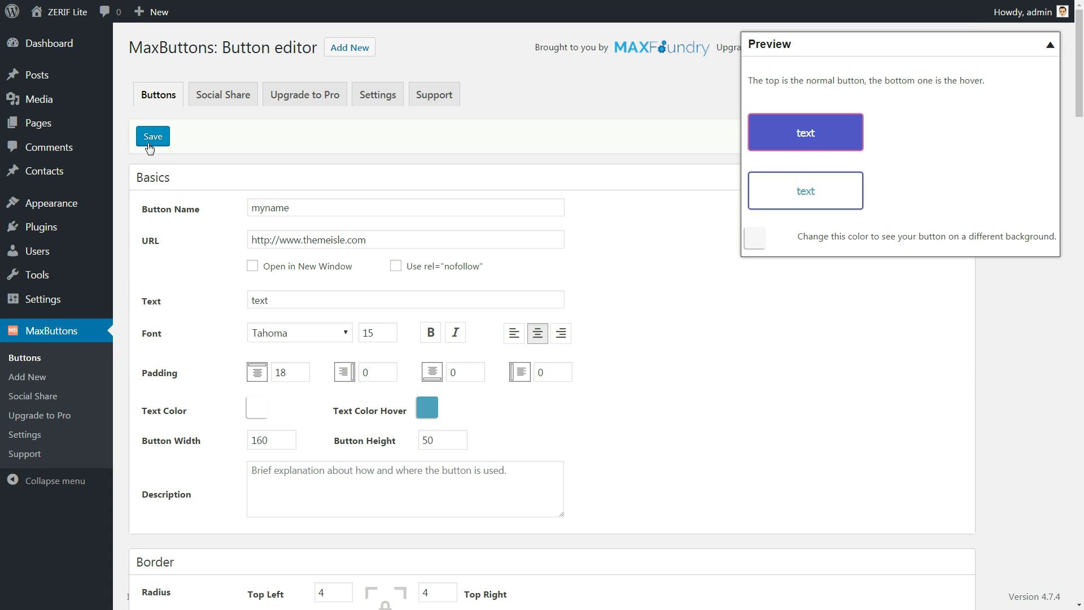
click(149, 145)
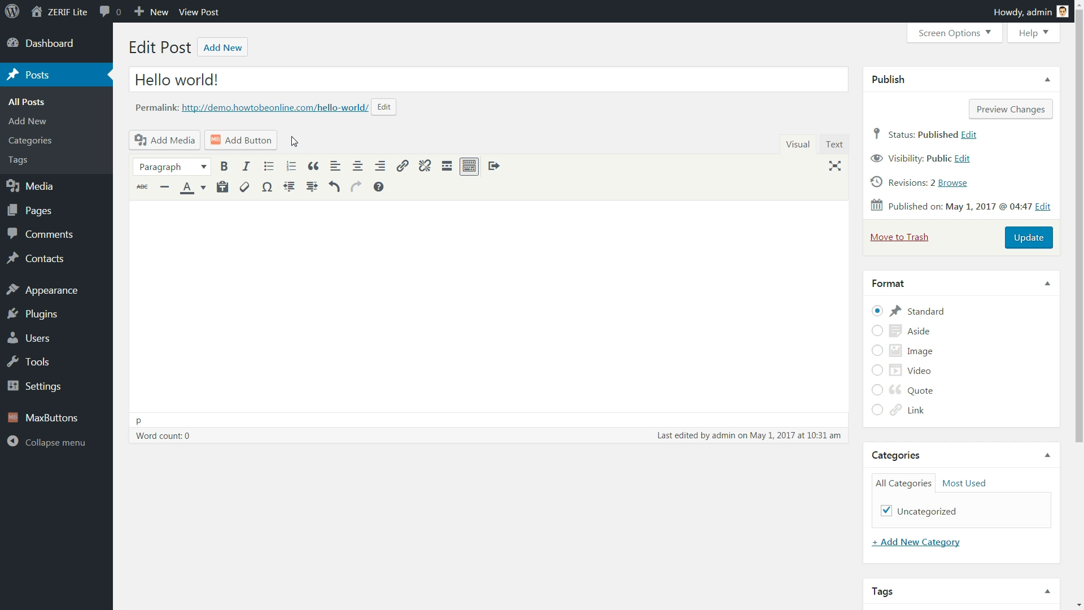
Insert the 'text' button shortcode [maxbutton id="1"] into the Hello world! post
click(253, 145)
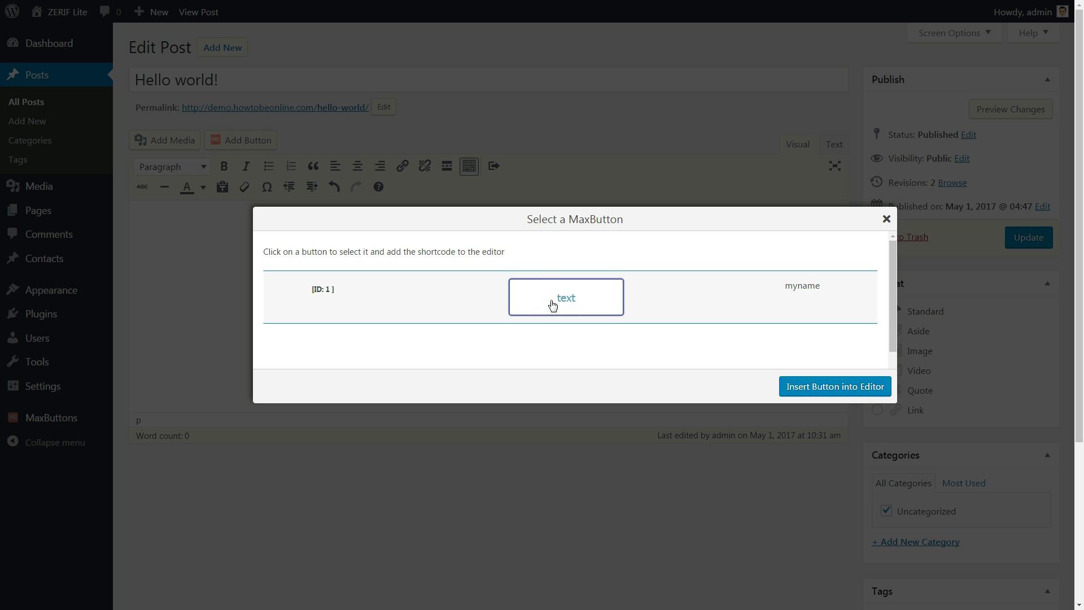
click(552, 305)
click(831, 390)
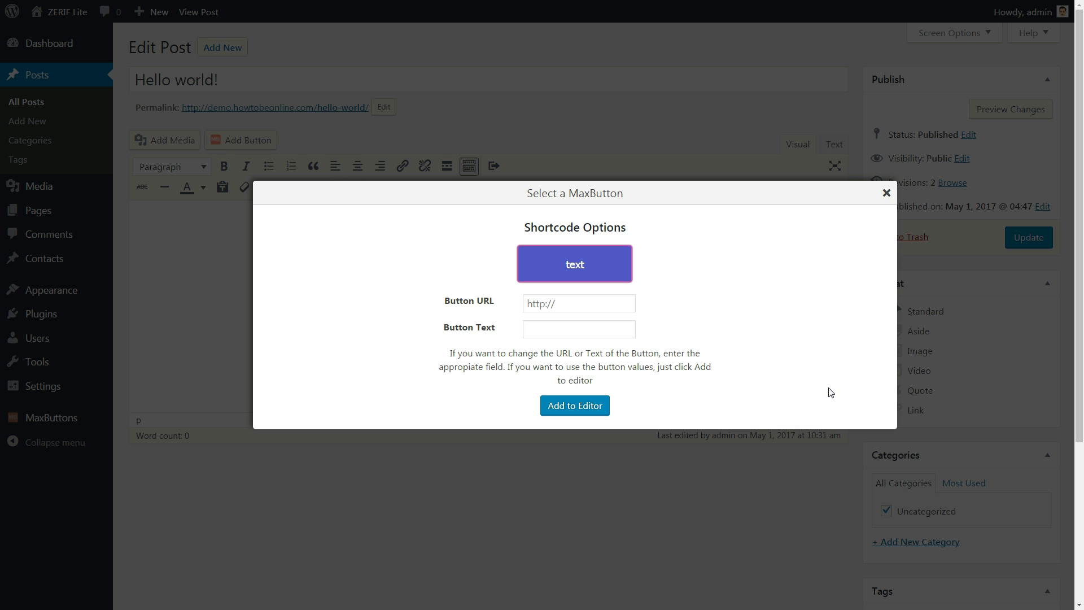
click(571, 303)
click(564, 329)
click(575, 407)
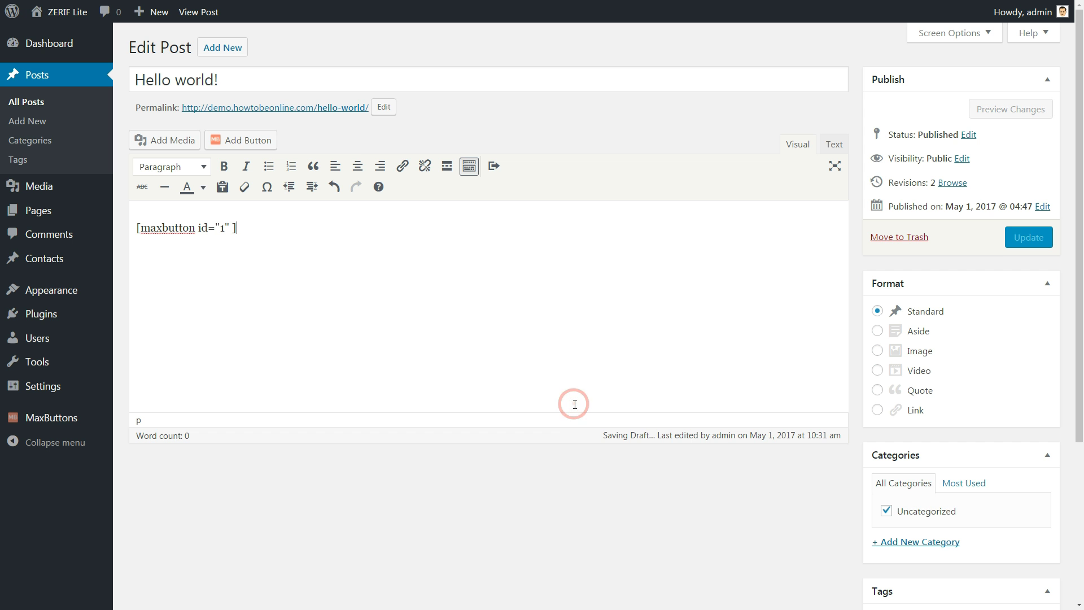
Preview the updated post, then deactivate the MaxButtons plugin
click(1027, 109)
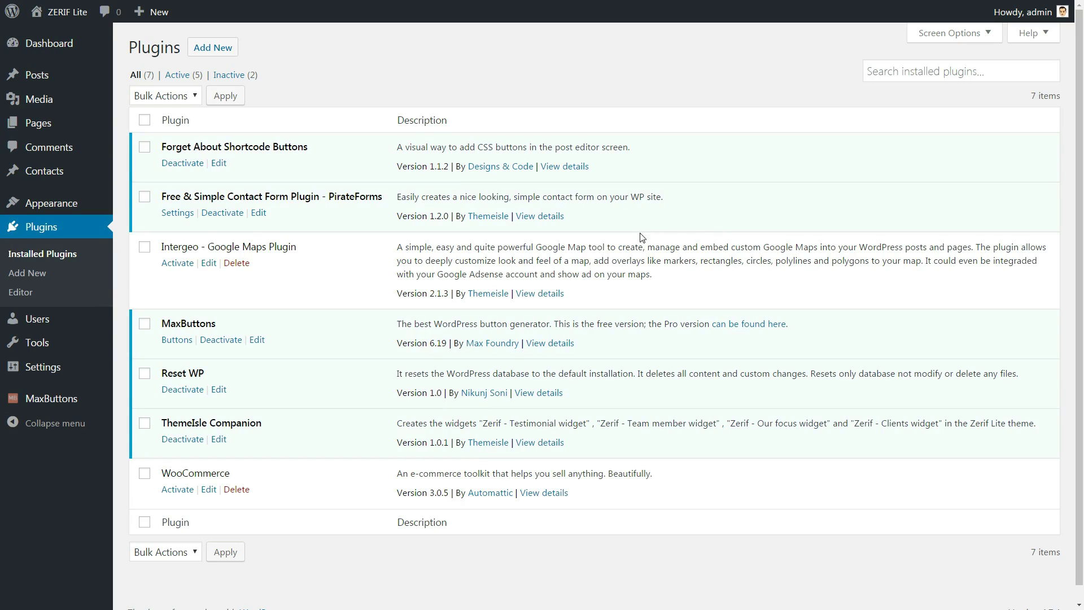
click(219, 341)
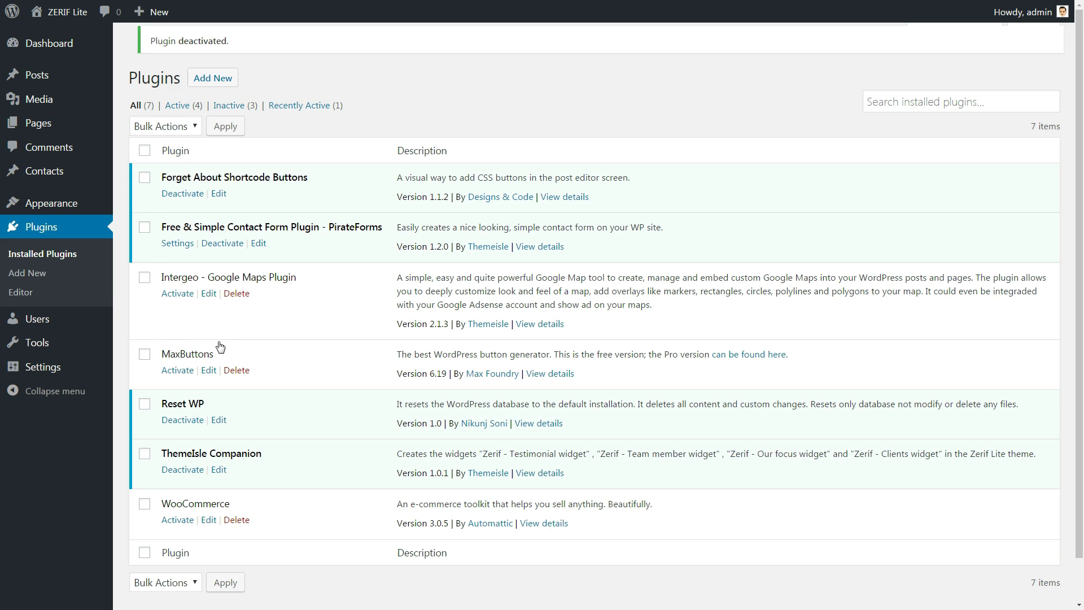
mouse_move(75, 82)
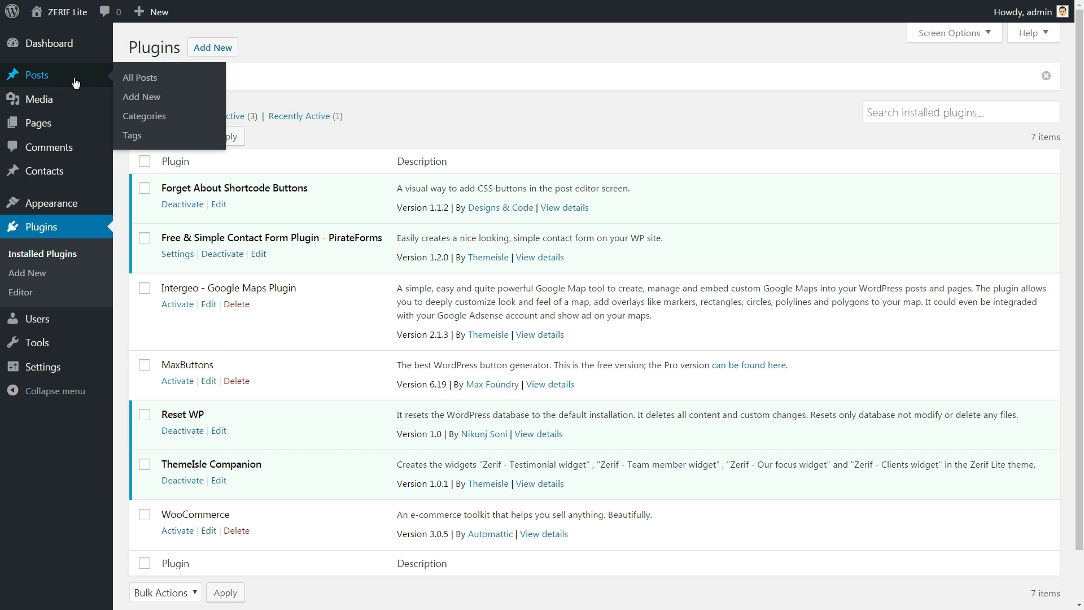
View the published Hello world! post on the live site from All Posts
click(140, 80)
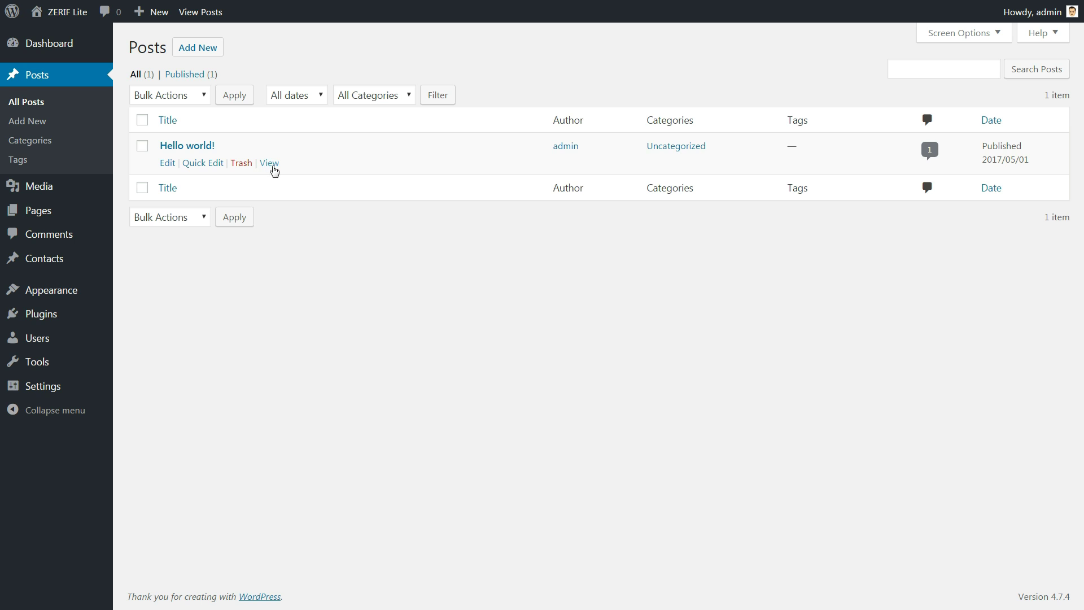
click(269, 163)
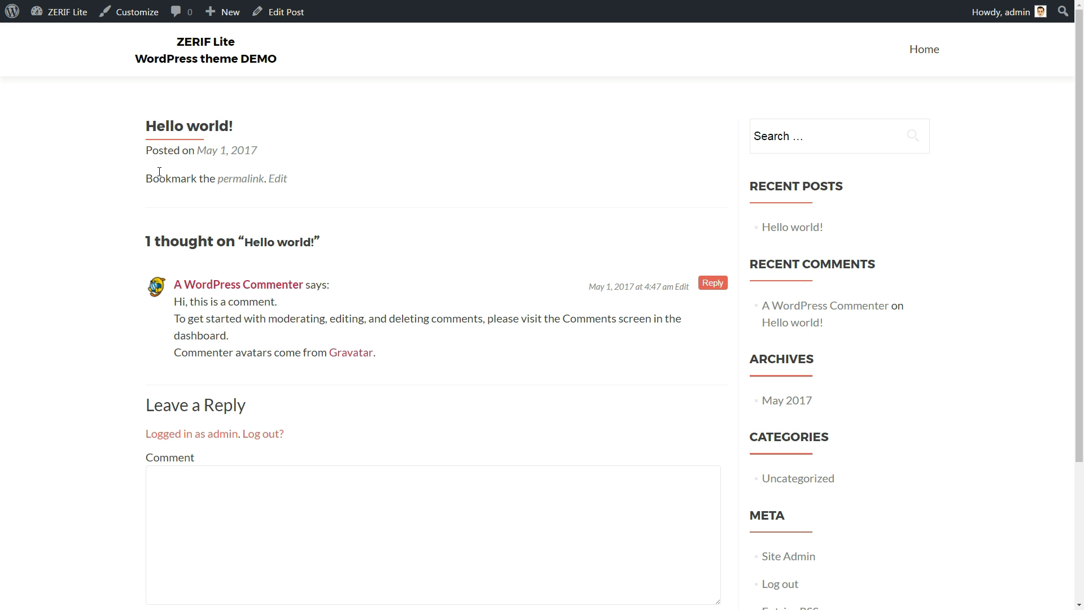